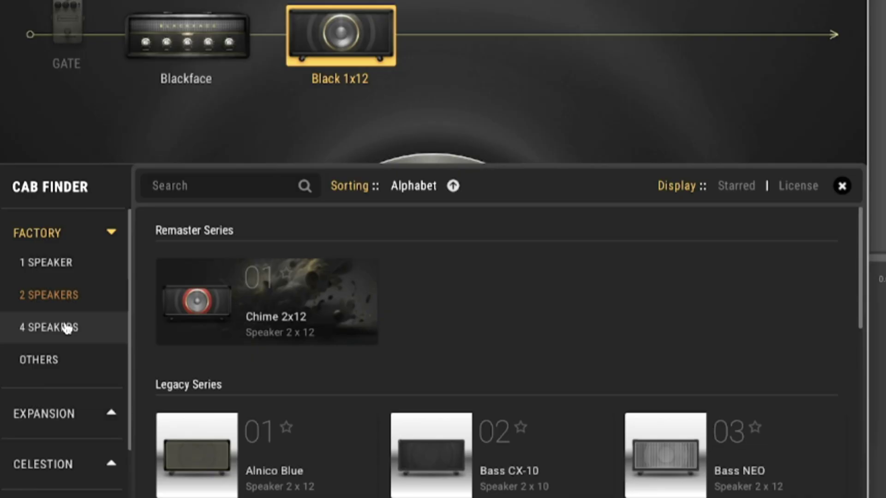
Pick the Paul's 4x12 cabinet from the four-speaker cabs.
left_click(67, 328)
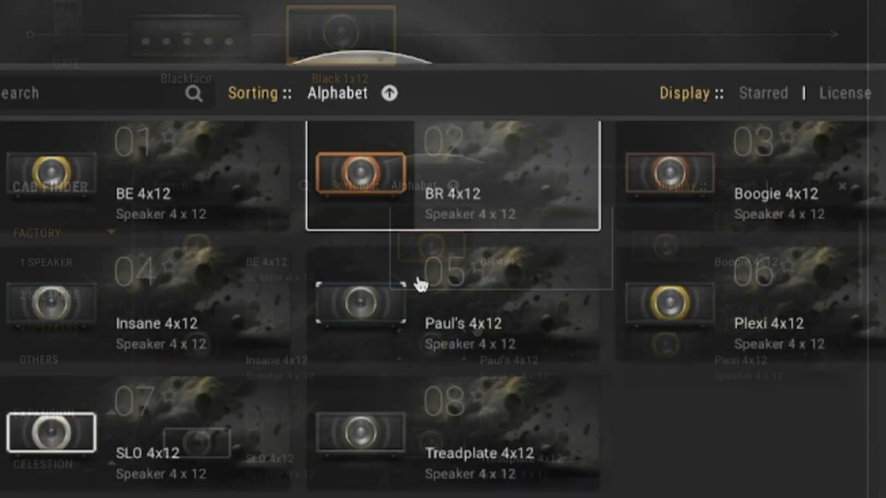
scroll(476, 330, "down", 1)
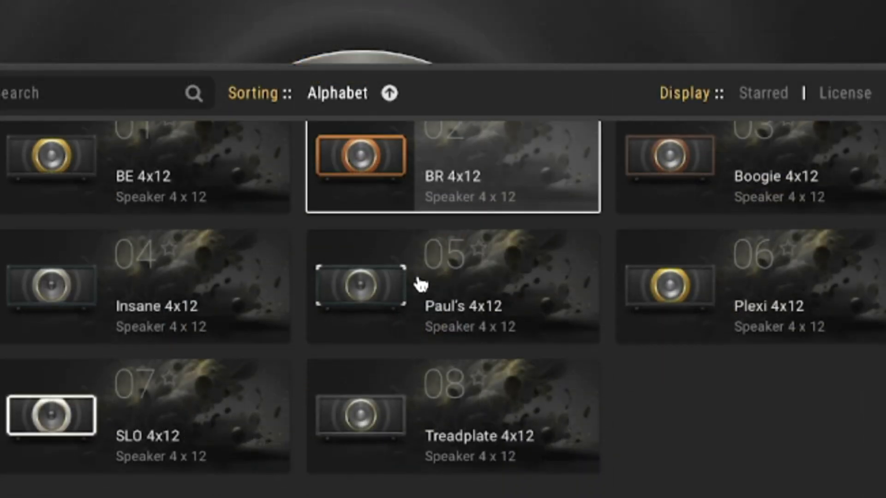
left_click(421, 285)
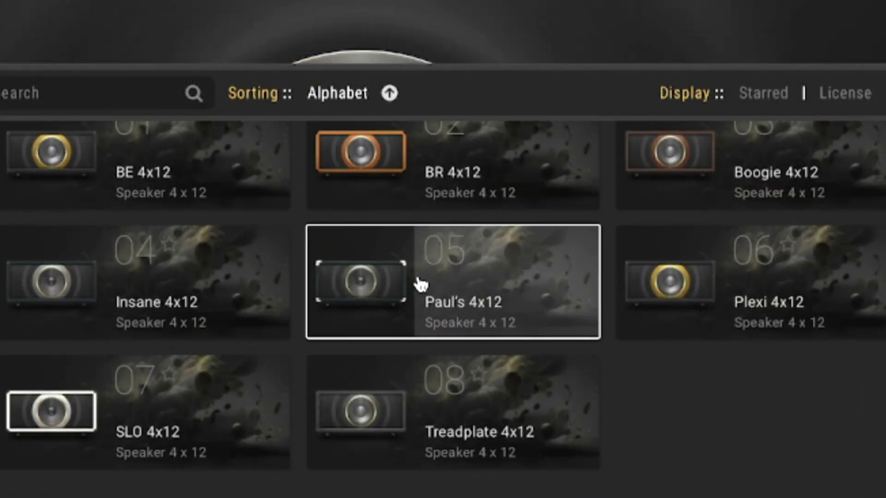
Play back the 20-second Rewind recording.
scroll(418, 284, "down", 1)
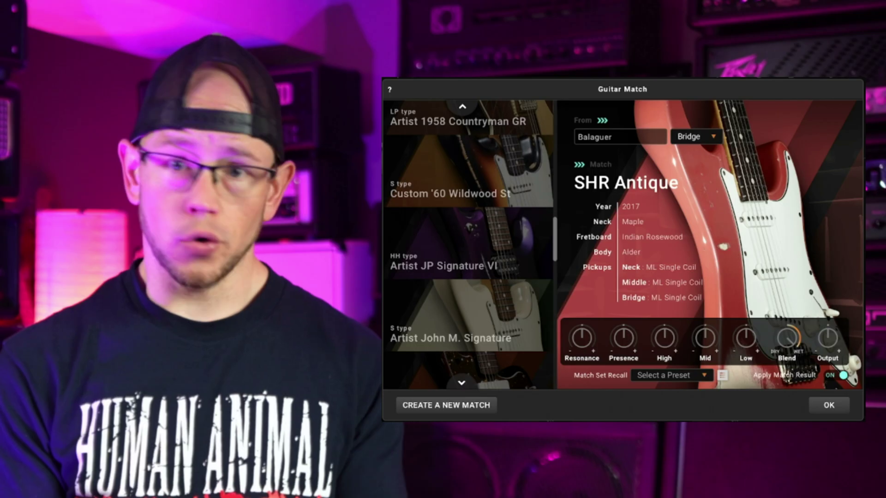
scroll(506, 157, "up", 5)
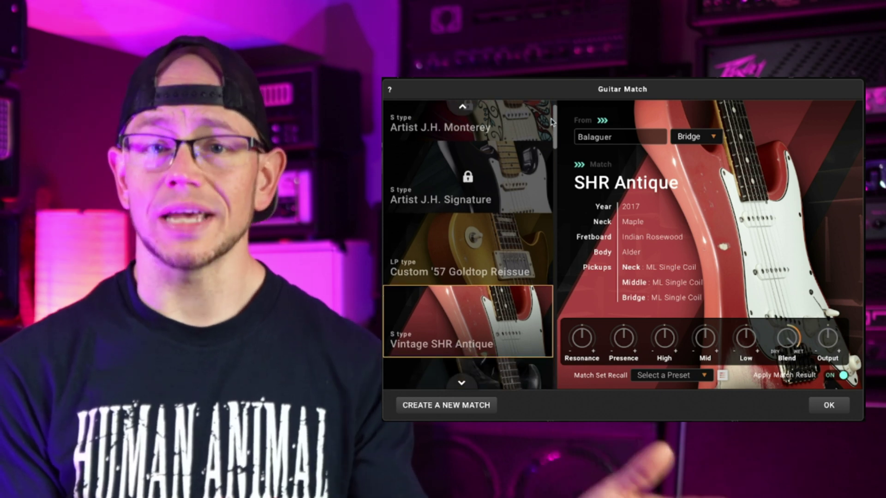
scroll(552, 121, "down", 2)
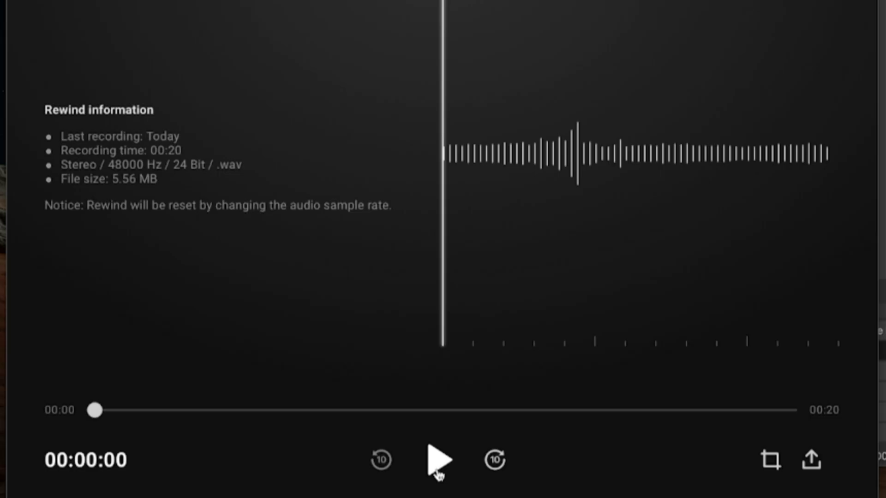
left_click(438, 462)
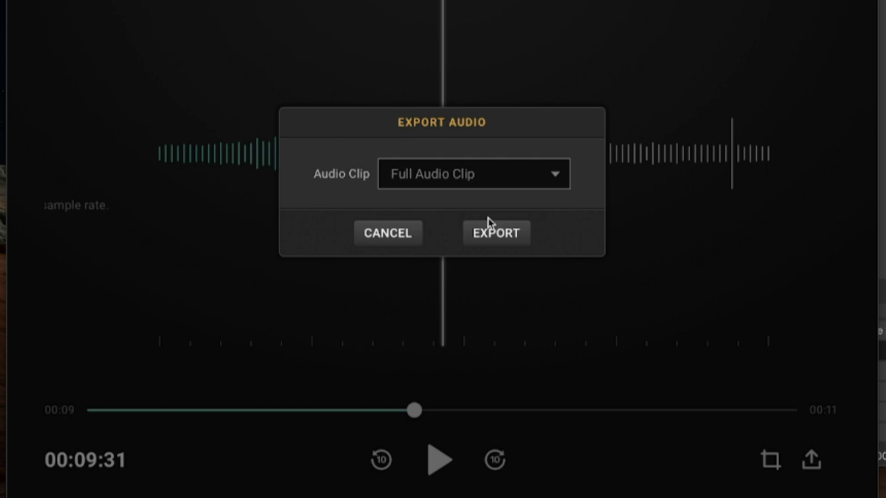
Start exporting the Rewind recording to a file, then open the Paul Arch amp's Amp Finder.
left_click(491, 222)
type("S")
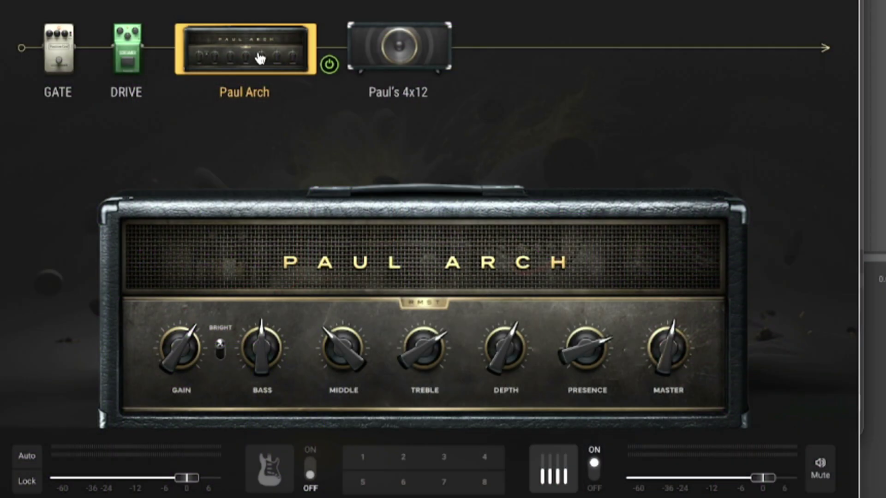
left_click(267, 56)
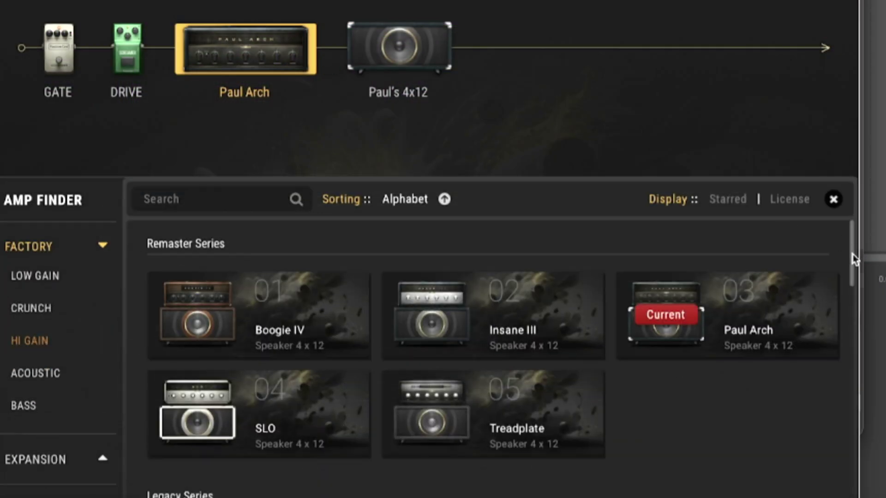
Set the Insane III amp's power amp to the Stack type.
left_click_drag(853, 254, 857, 275)
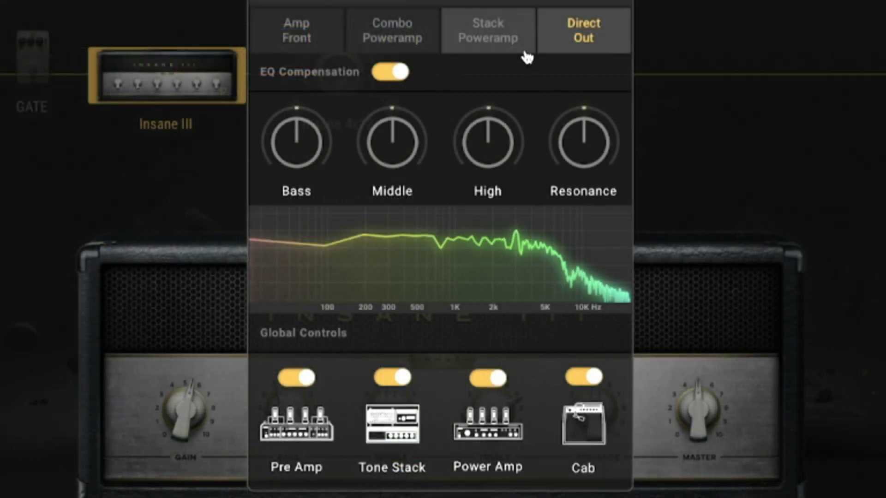
left_click(526, 52)
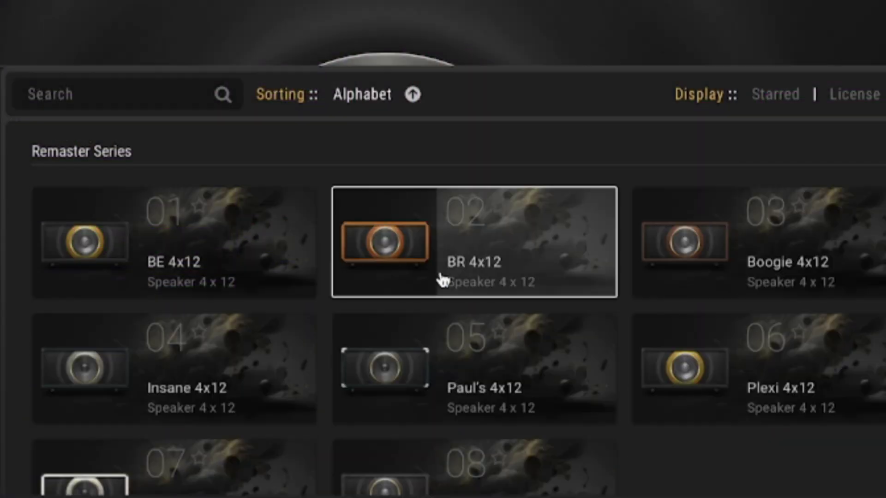
Pan the cab's MIC1 to 65.3 L and MIC2 to 82.7 R.
scroll(443, 279, "down", 2)
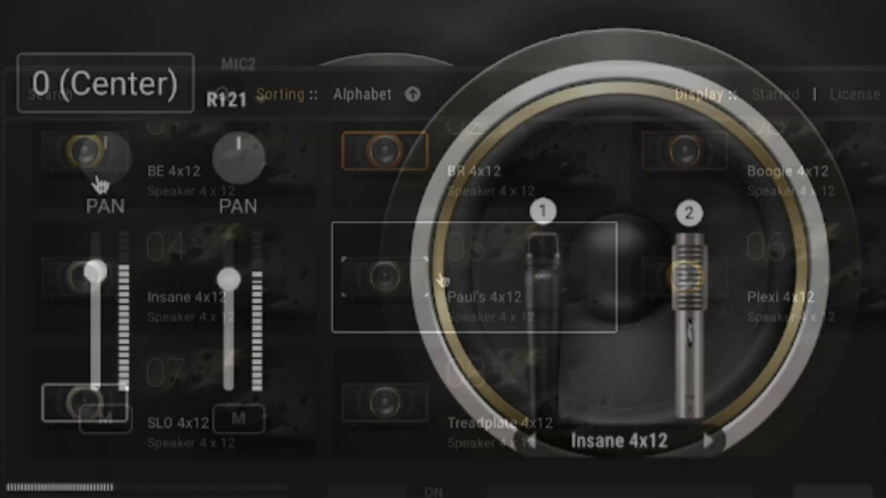
left_click_drag(95, 180, 98, 195)
left_click_drag(237, 158, 243, 119)
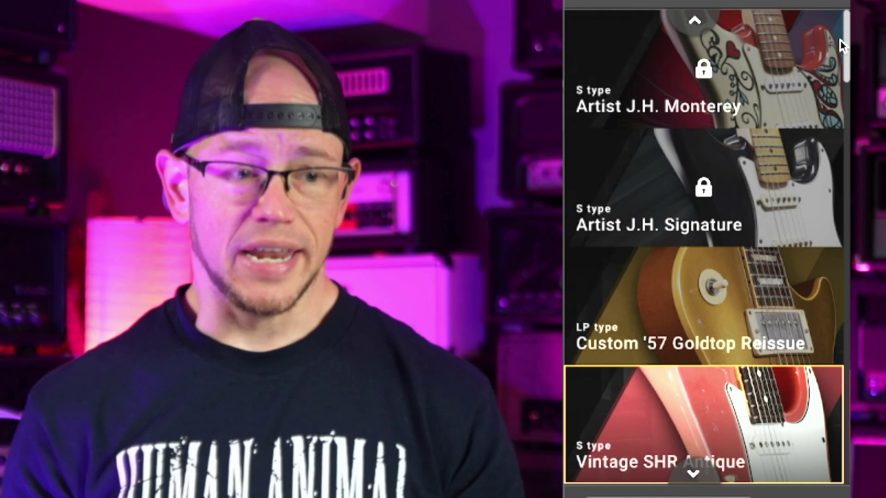
Select Artist RR Signature V as the guitar match and begin a Quick Match.
scroll(840, 40, "down", 4)
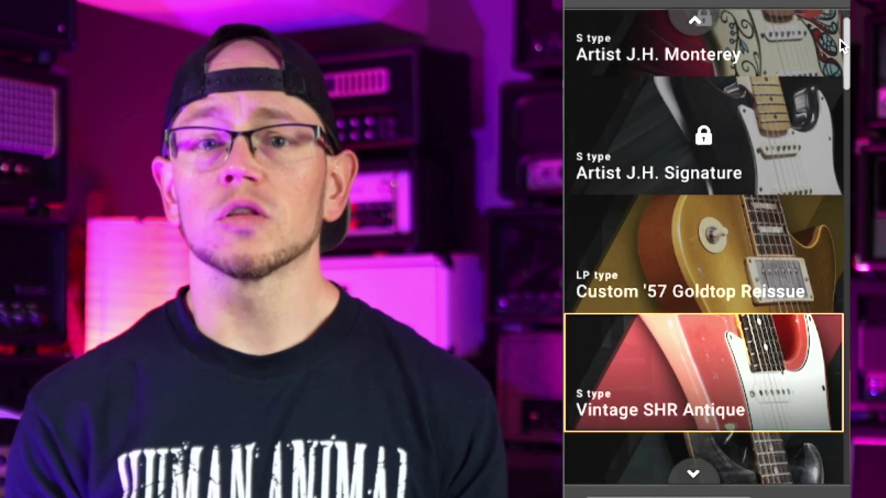
scroll(840, 41, "down", 5)
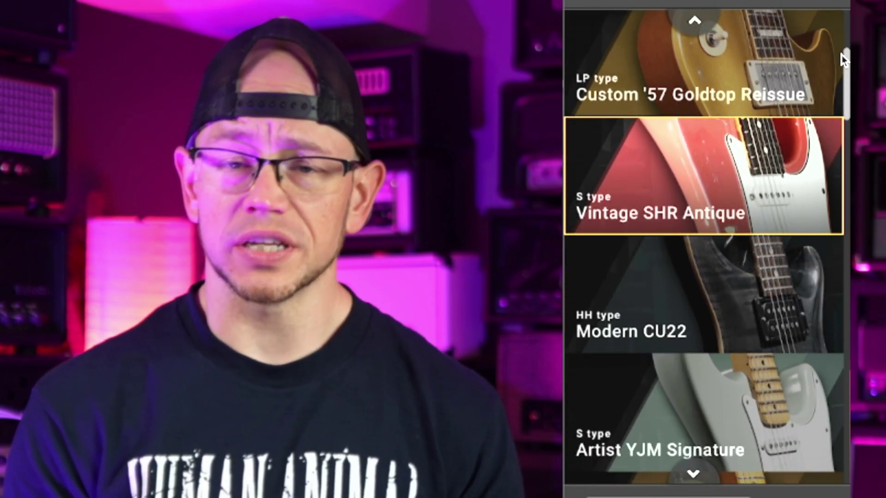
scroll(840, 59, "down", 2)
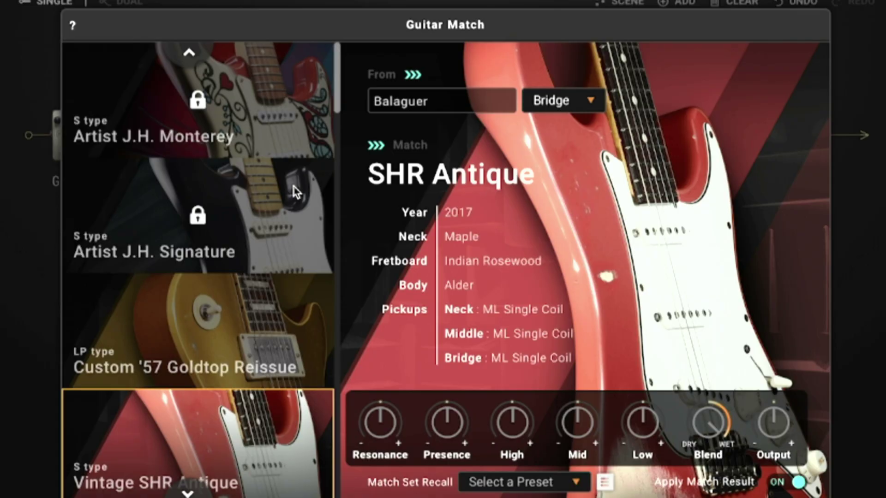
scroll(293, 188, "down", 3)
scroll(293, 188, "down", 5)
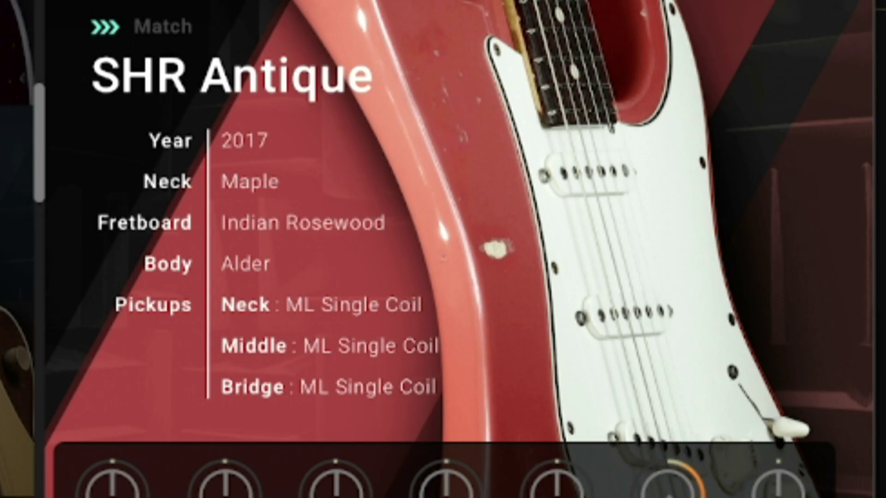
left_click(232, 300)
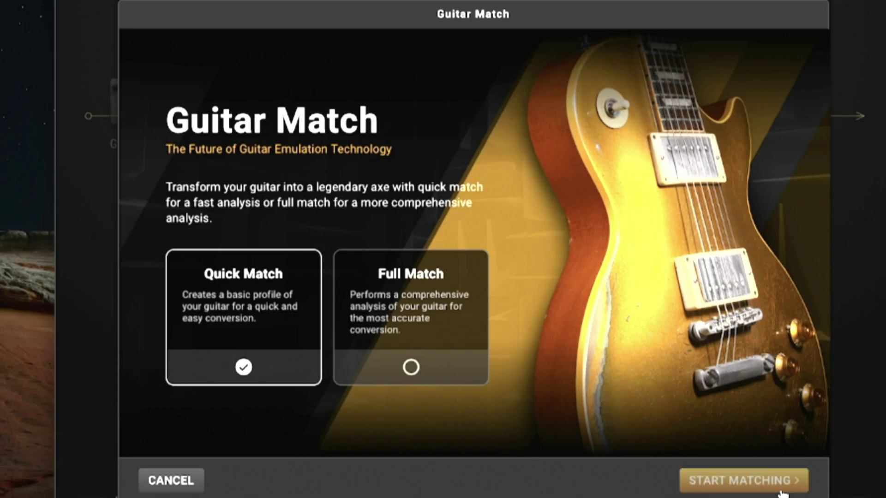
left_click(781, 492)
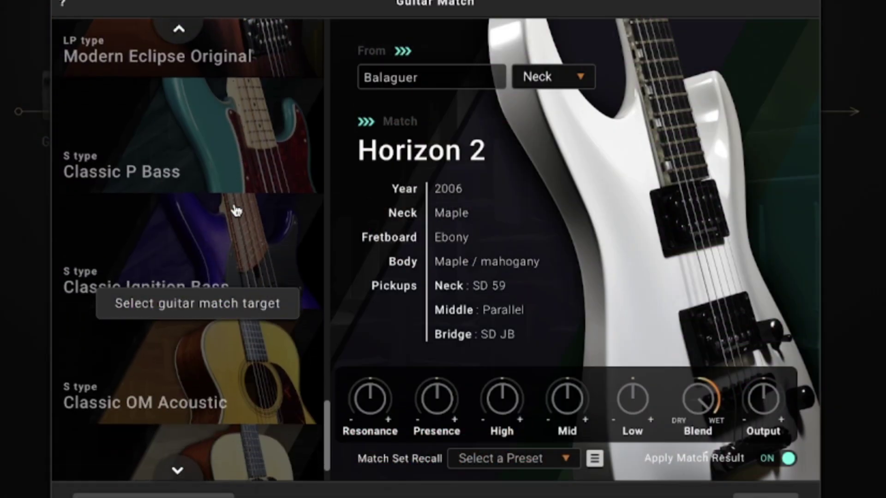
Audition Classic P Bass, Classic Ignition Bass and Classic OM Acoustic, ending on Classic D Acoustic.
scroll(236, 210, "down", 1)
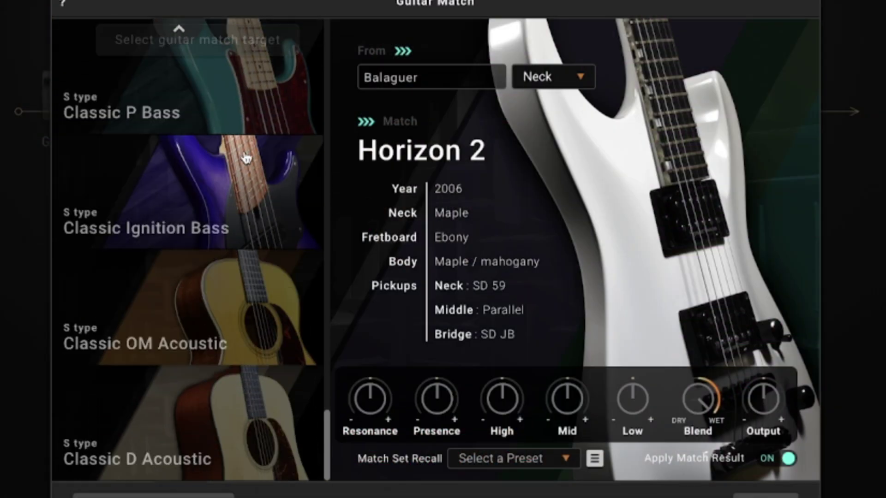
left_click(270, 83)
left_click(258, 217)
left_click(241, 300)
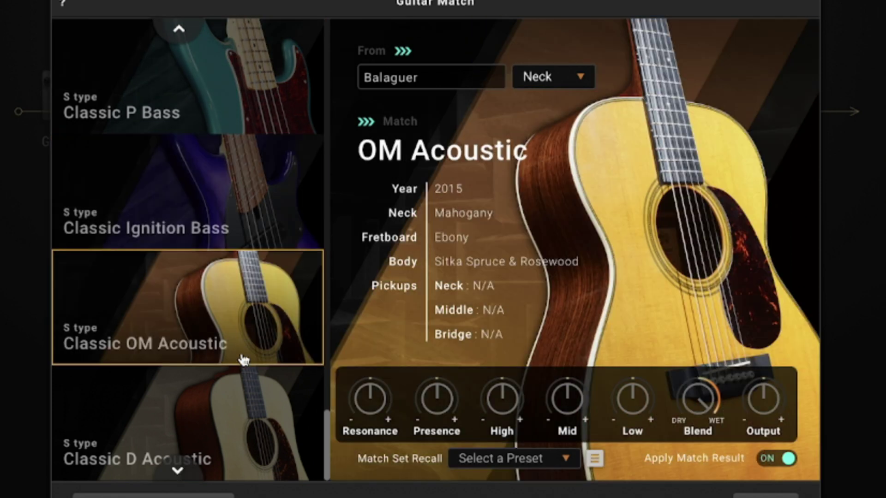
left_click(243, 415)
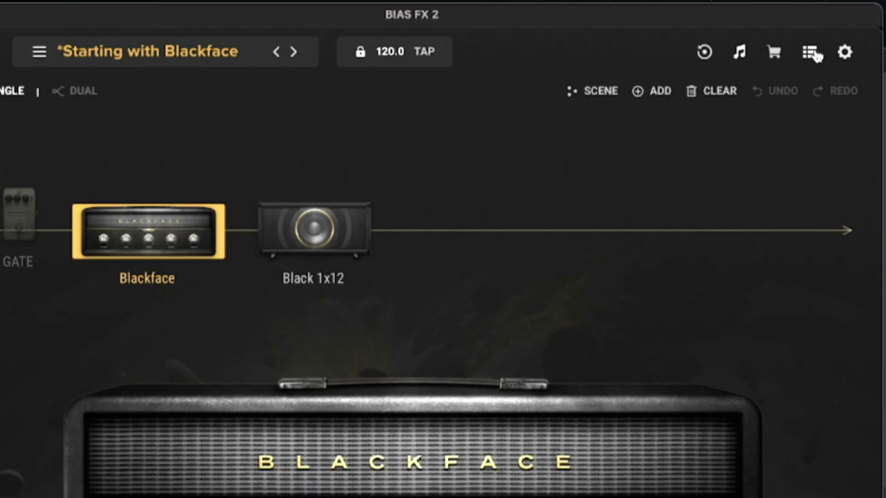
Bring up the Rewind recording player from the Toolbox.
left_click(815, 53)
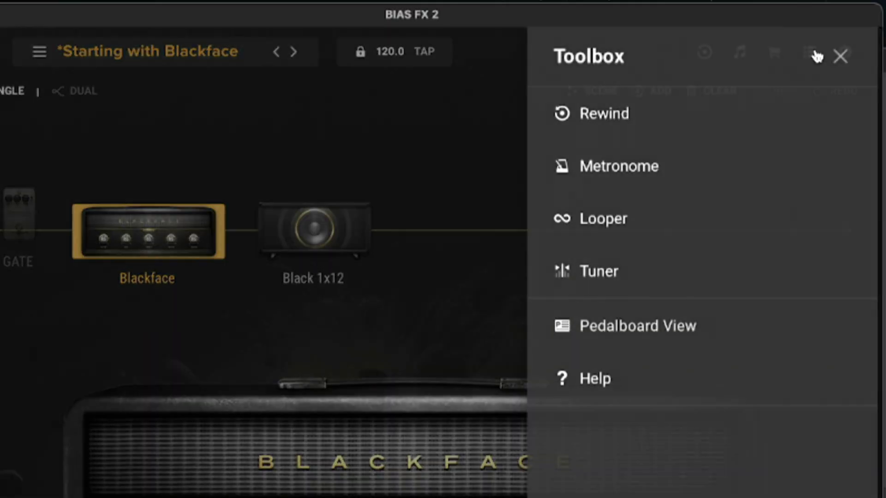
left_click(647, 124)
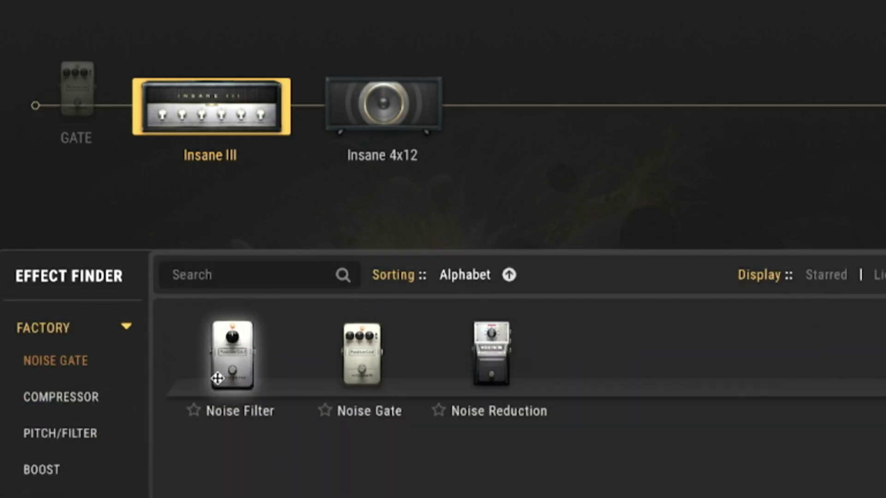
Add Noise Filter before the amp and Noise Reduction after it, dismissing the Cloud Banks notice.
left_click_drag(217, 379, 123, 75)
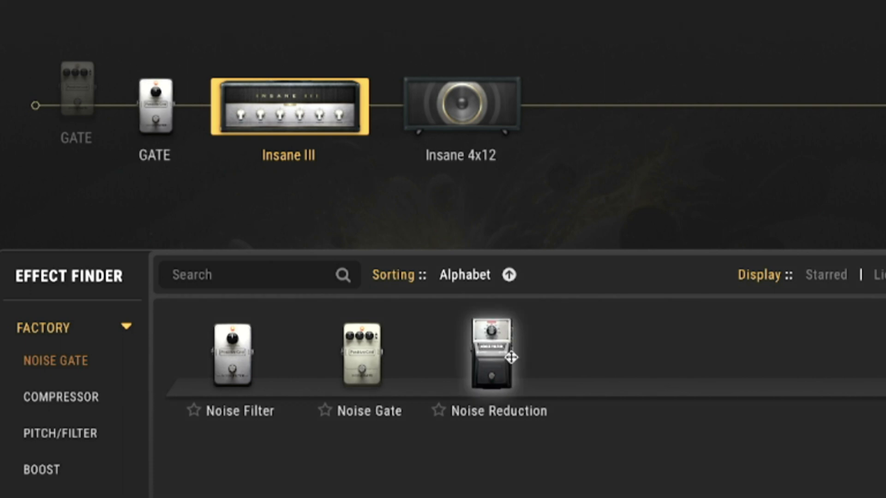
left_click_drag(511, 358, 403, 110)
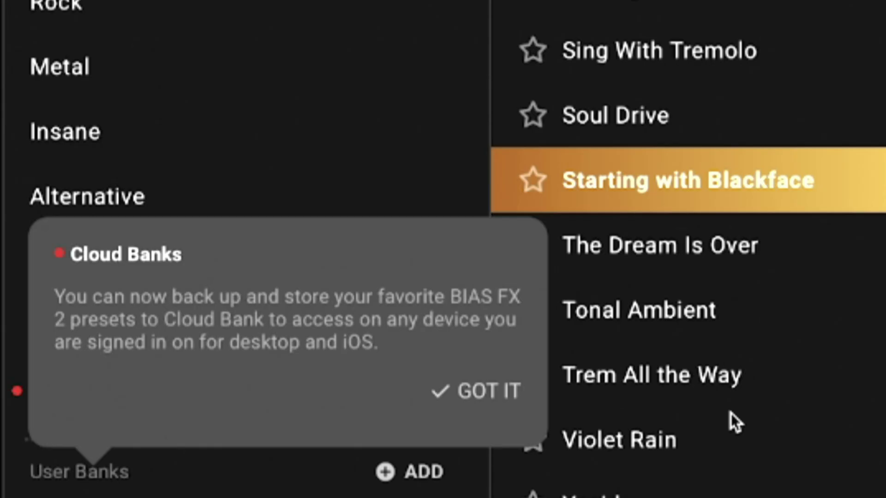
left_click(475, 392)
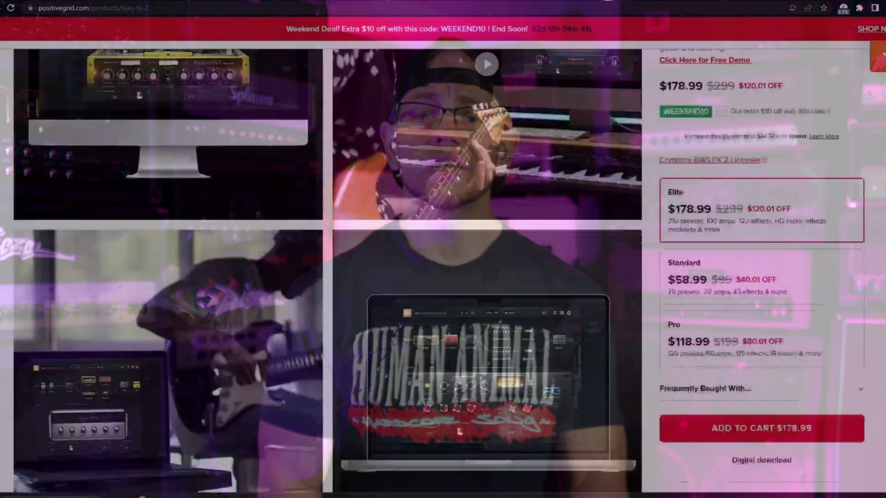
Scroll through the BIAS FX 2 product page on positivegrid.com.
scroll(443, 231, "down", 10)
scroll(443, 231, "down", 1)
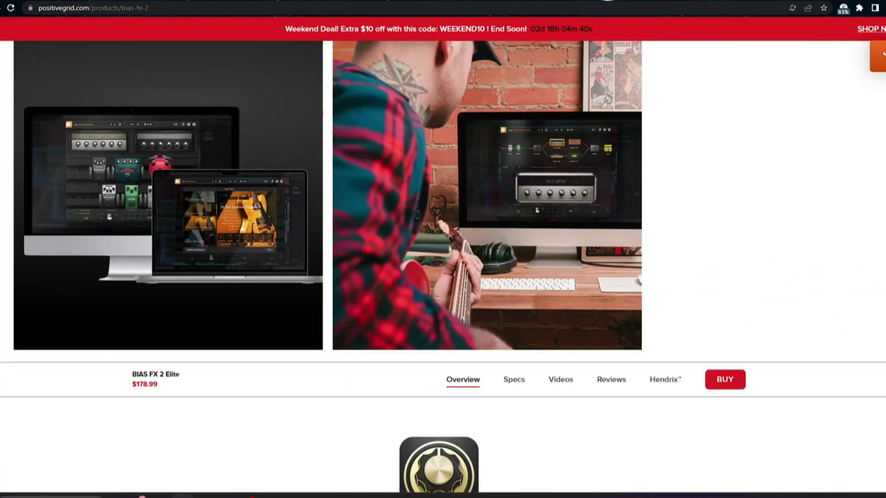
scroll(442, 230, "down", 6)
scroll(442, 249, "down", 10)
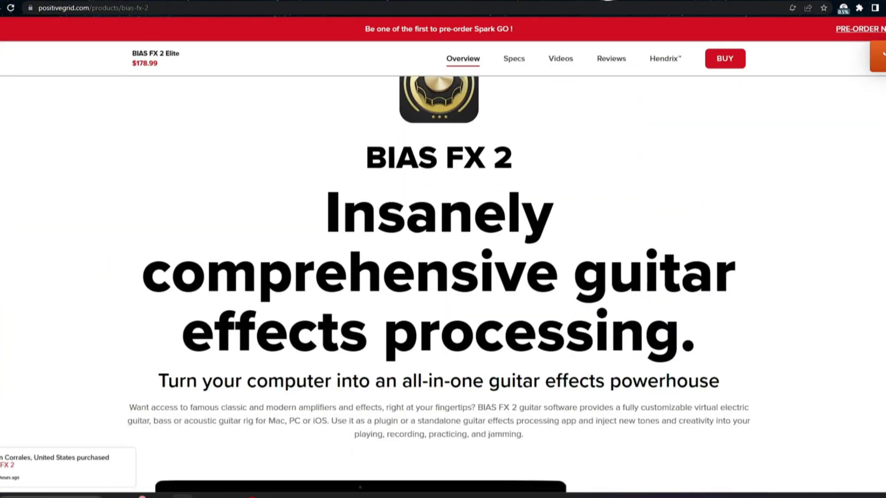